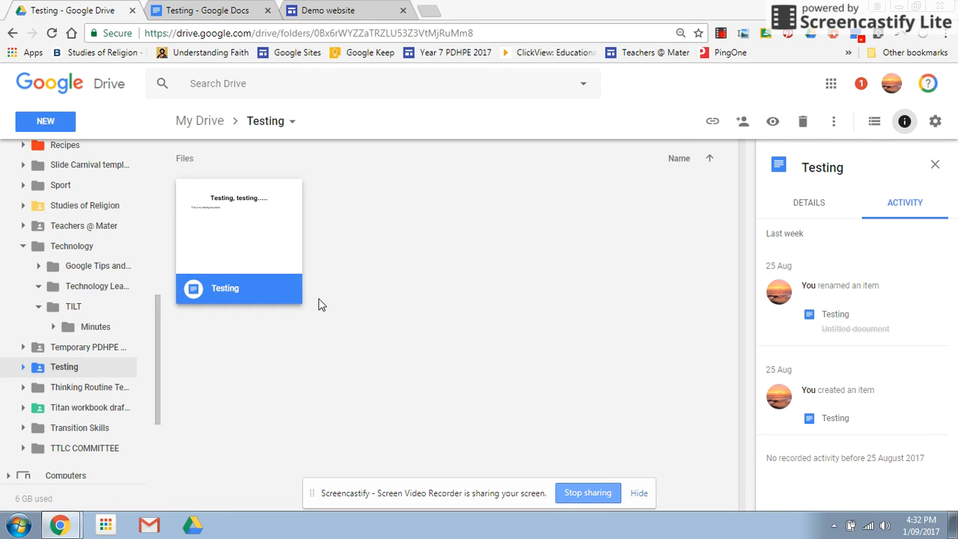
# Set the Testing document's link sharing to On – Anyone with the link with view access, and save the sharing settings.
pyautogui.rightClick(274, 296)
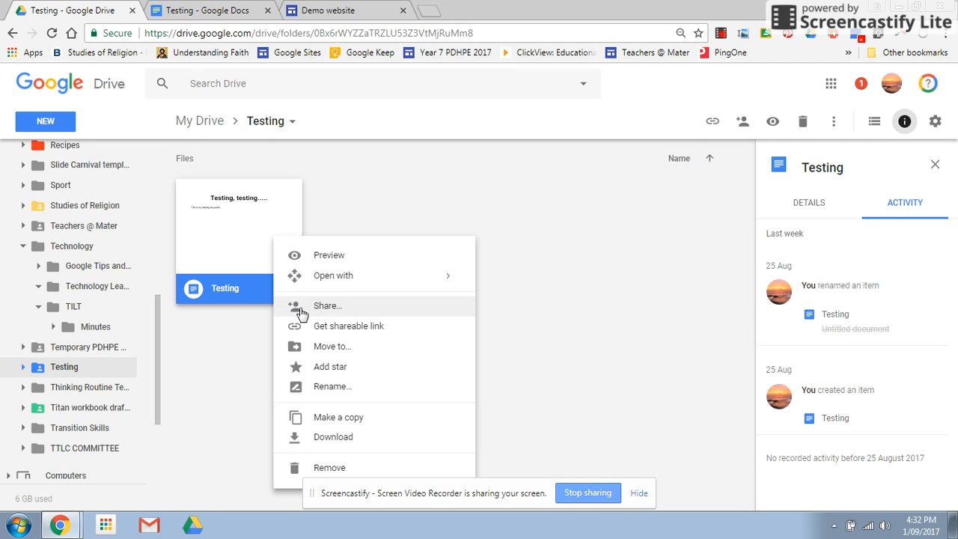
pyautogui.click(301, 313)
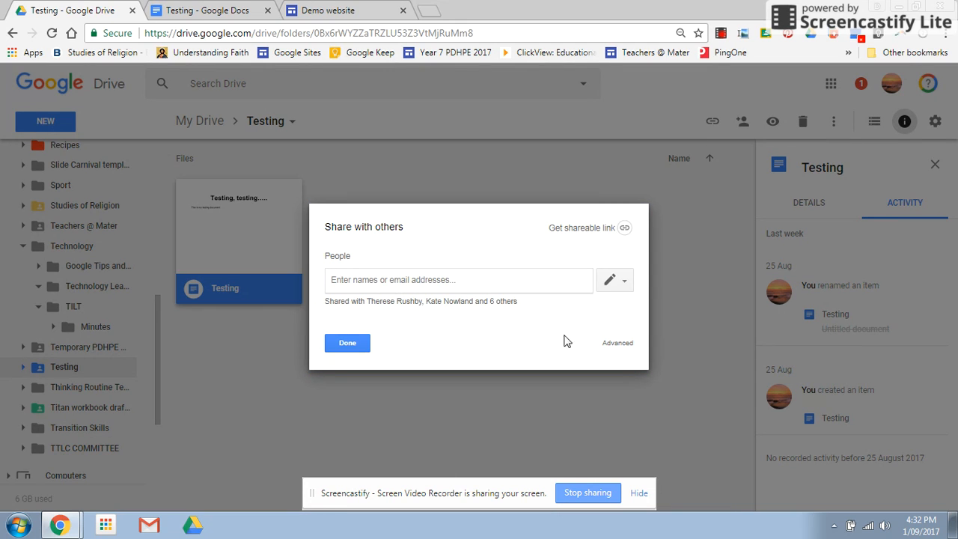
pyautogui.click(619, 346)
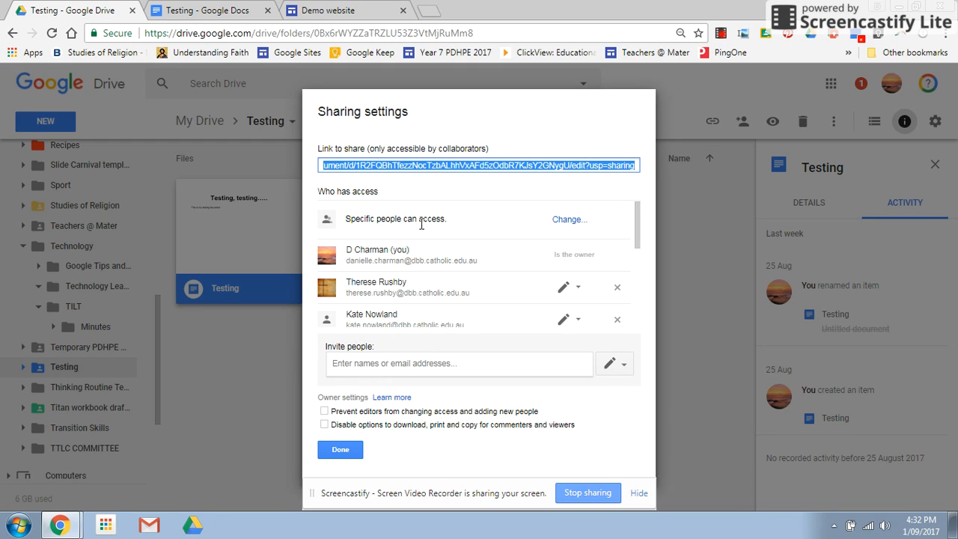
pyautogui.click(570, 220)
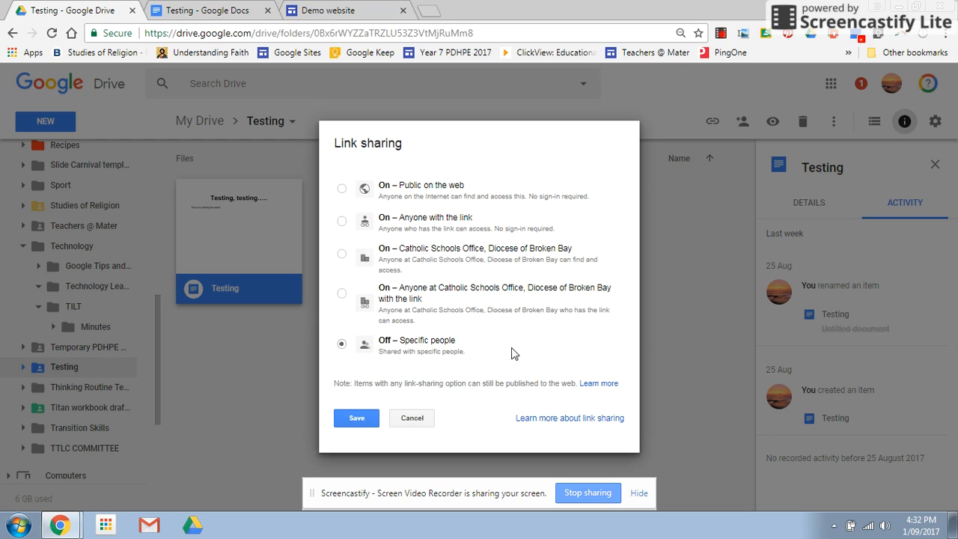
pyautogui.click(342, 223)
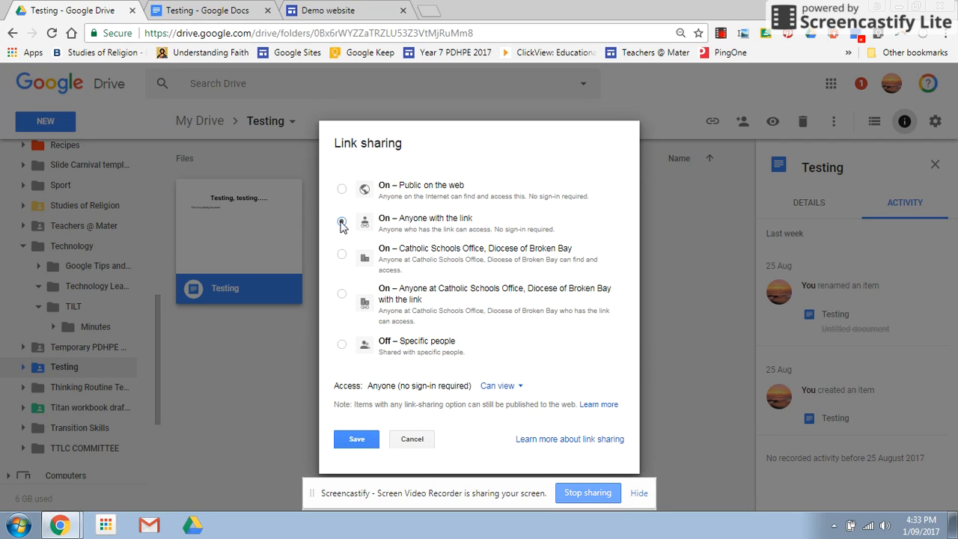
pyautogui.click(357, 438)
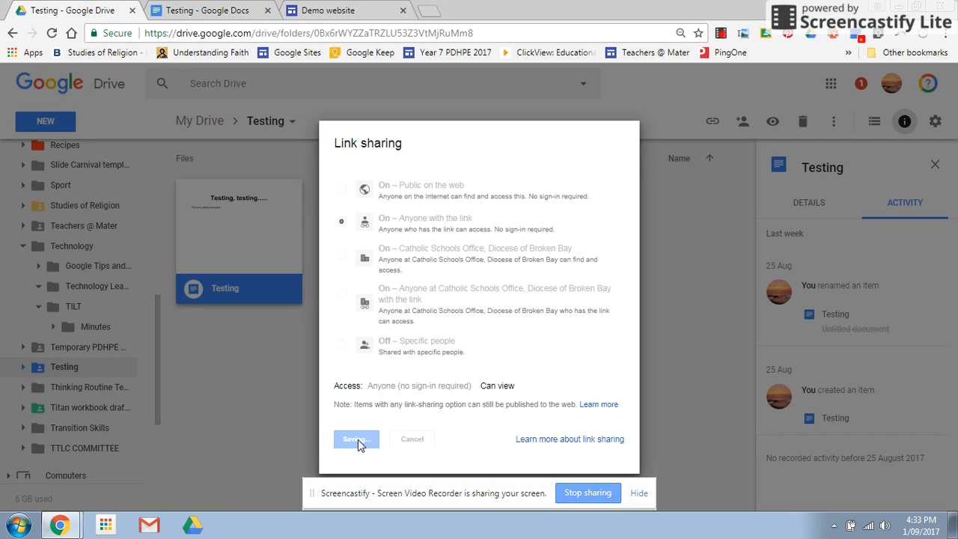
pyautogui.click(339, 390)
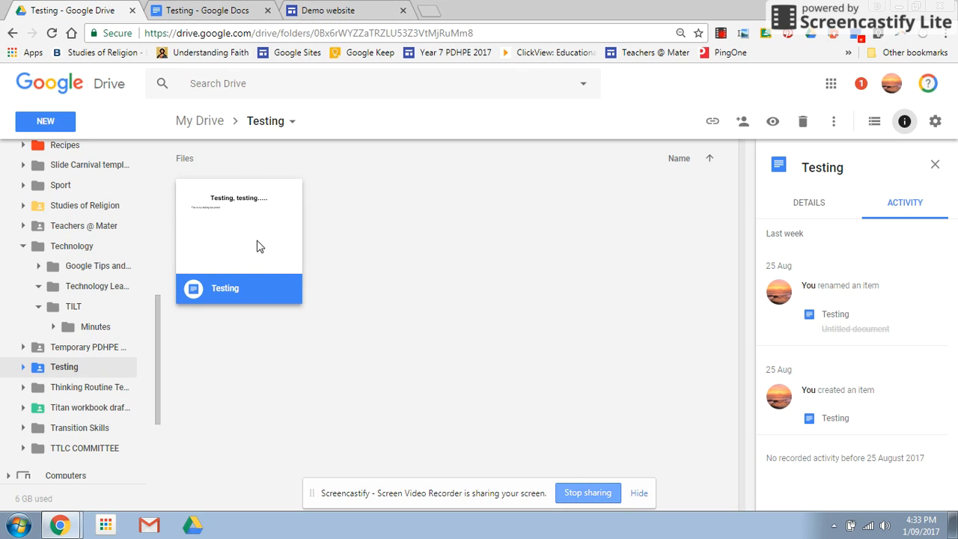
# Switch to the Demo website in Google Sites and examine the forced-copy text line and the embedded Testing document.
pyautogui.click(320, 14)
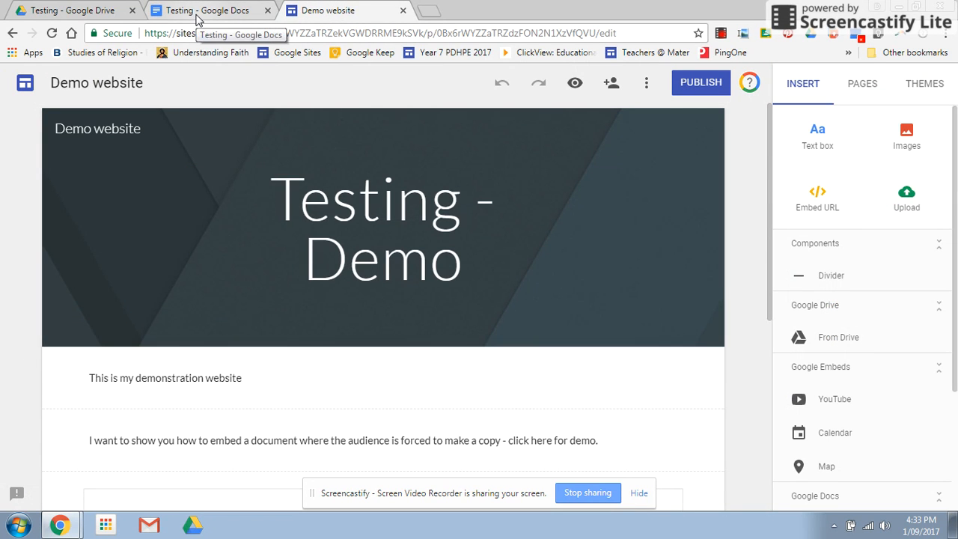
pyautogui.scroll(-2, 501, 304)
pyautogui.scroll(-1, 498, 301)
pyautogui.scroll(-1, 473, 289)
pyautogui.scroll(-1, 432, 320)
pyautogui.scroll(1, 432, 321)
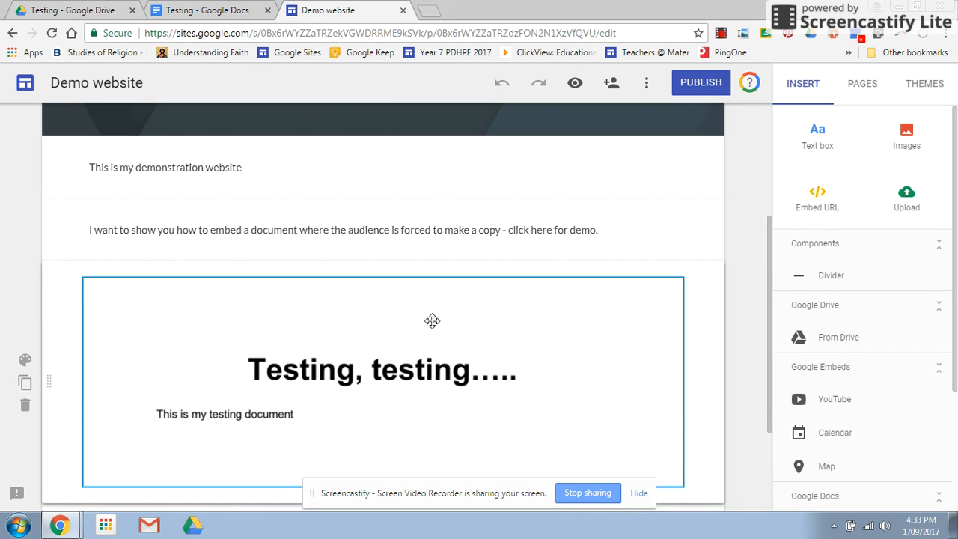
pyautogui.scroll(2, 432, 321)
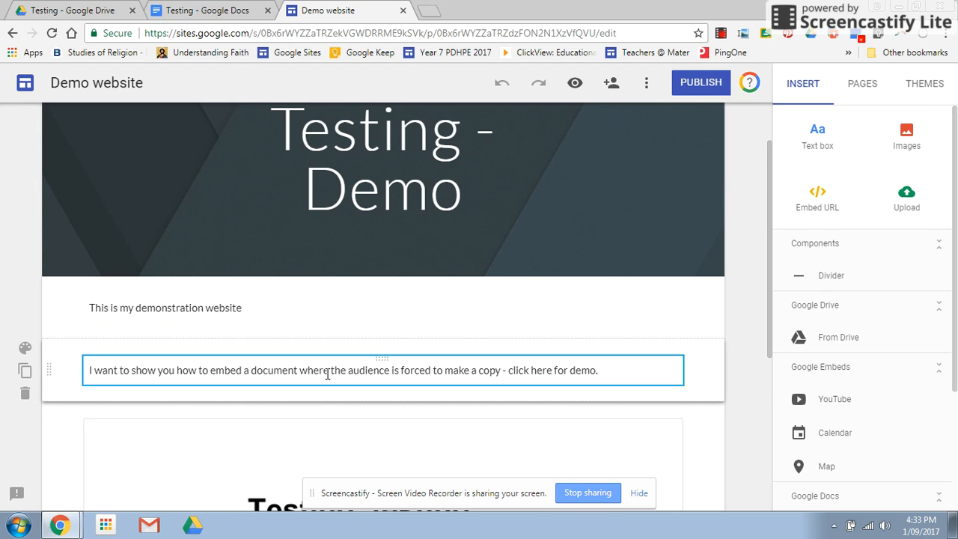
pyautogui.scroll(-1, 322, 377)
pyautogui.scroll(-1, 322, 376)
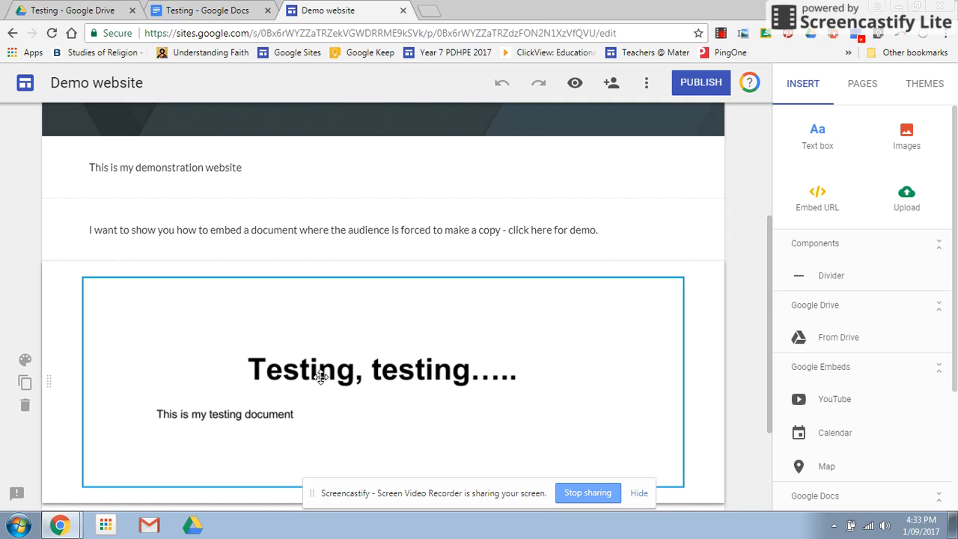
pyautogui.scroll(-1, 320, 376)
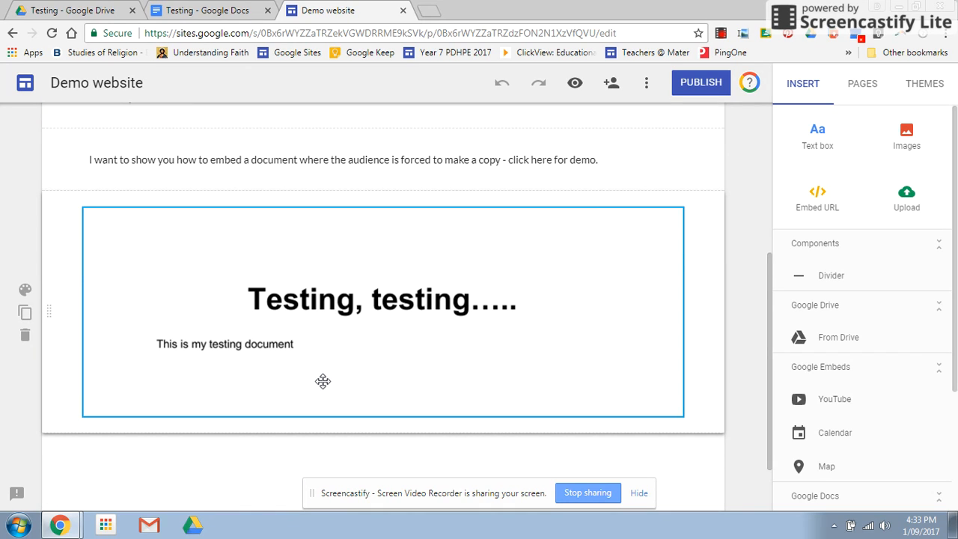
pyautogui.scroll(1, 321, 380)
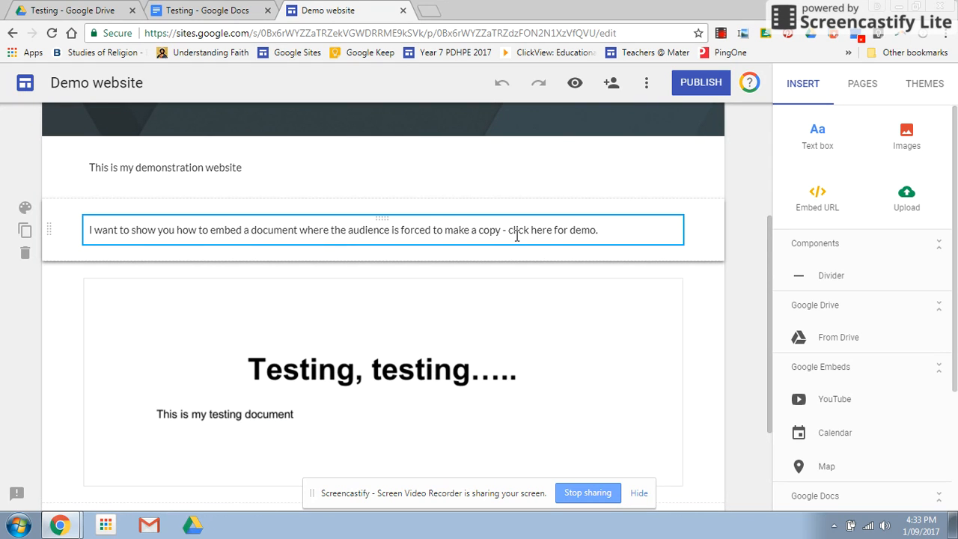
# Switch back to Google Drive and copy the Testing document's sharing link.
pyautogui.click(81, 13)
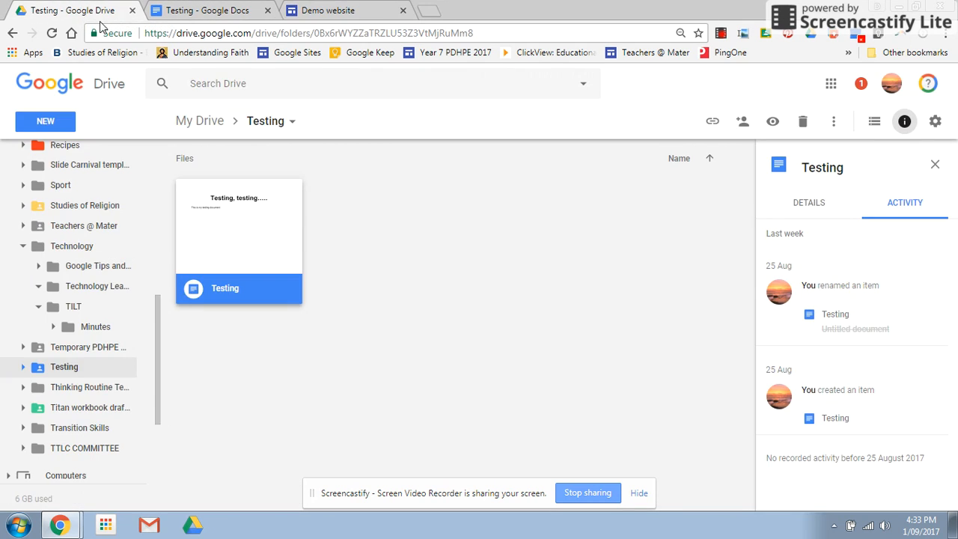
pyautogui.rightClick(248, 239)
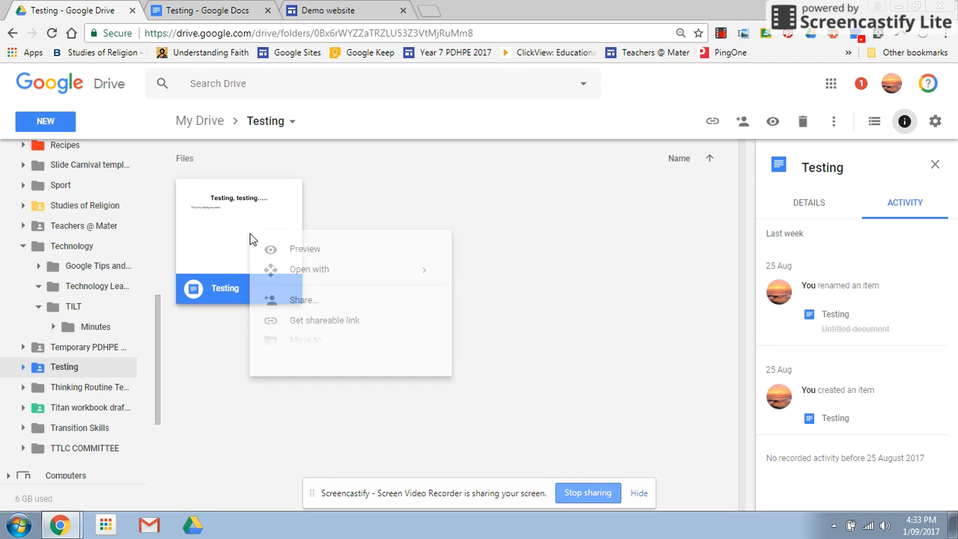
pyautogui.click(283, 307)
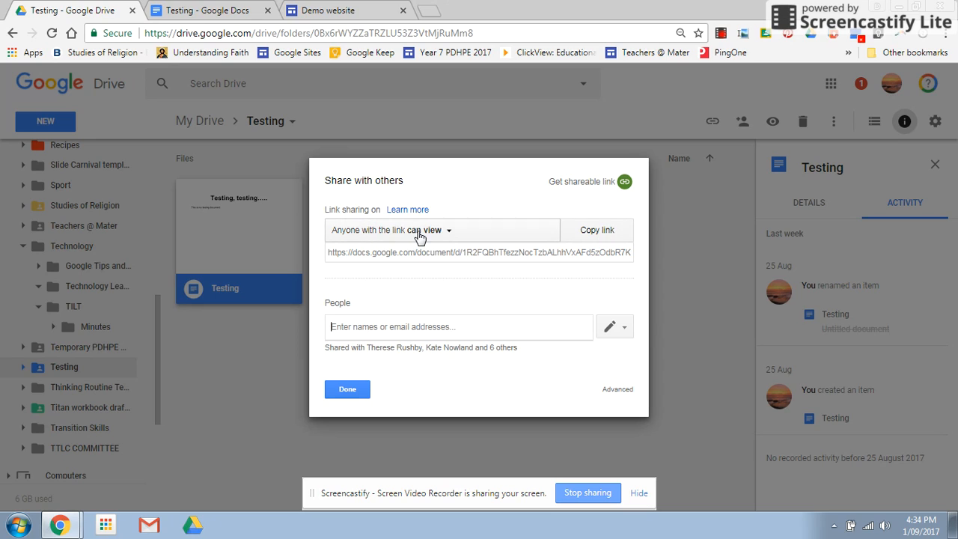
pyautogui.click(594, 238)
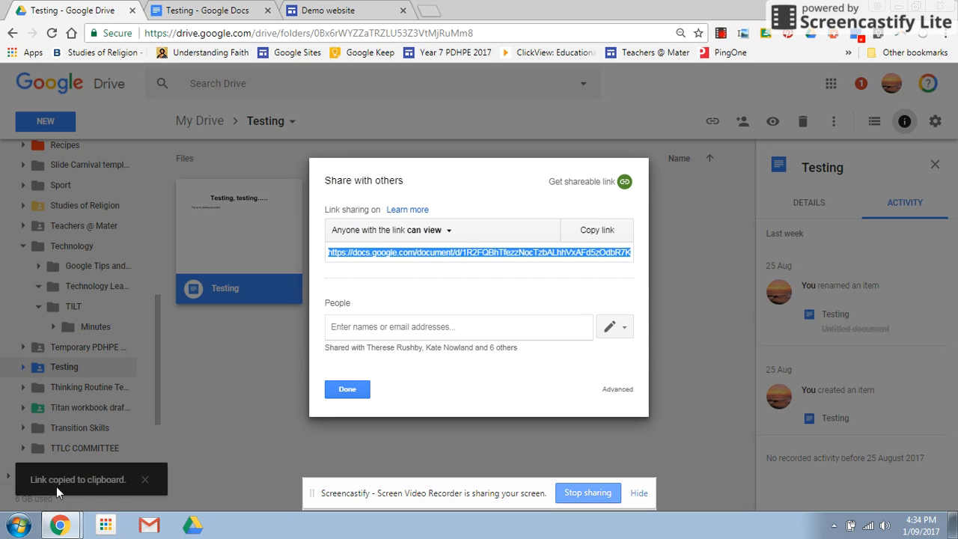
pyautogui.click(346, 390)
# In the Demo website, start a link on the words "click here" and paste the copied document address as its target.
pyautogui.click(324, 10)
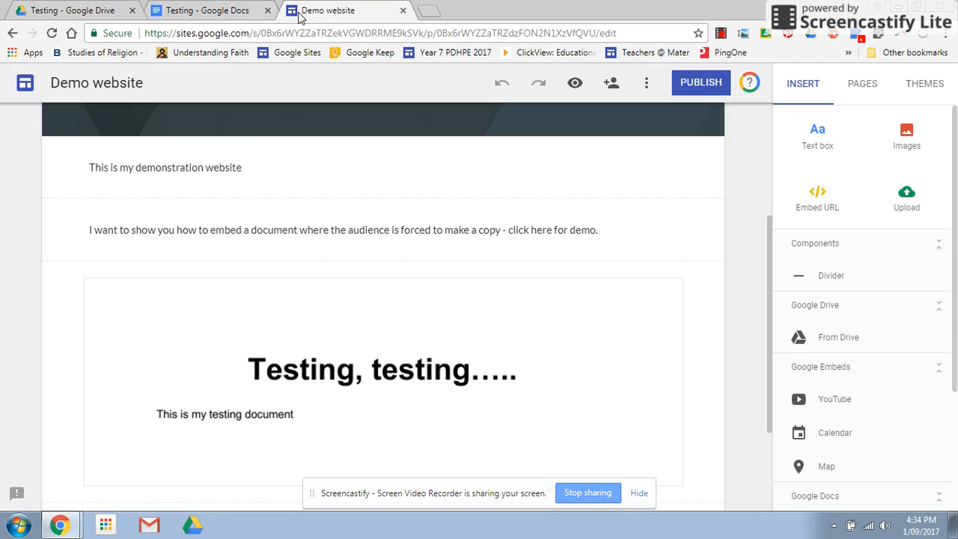
pyautogui.click(419, 234)
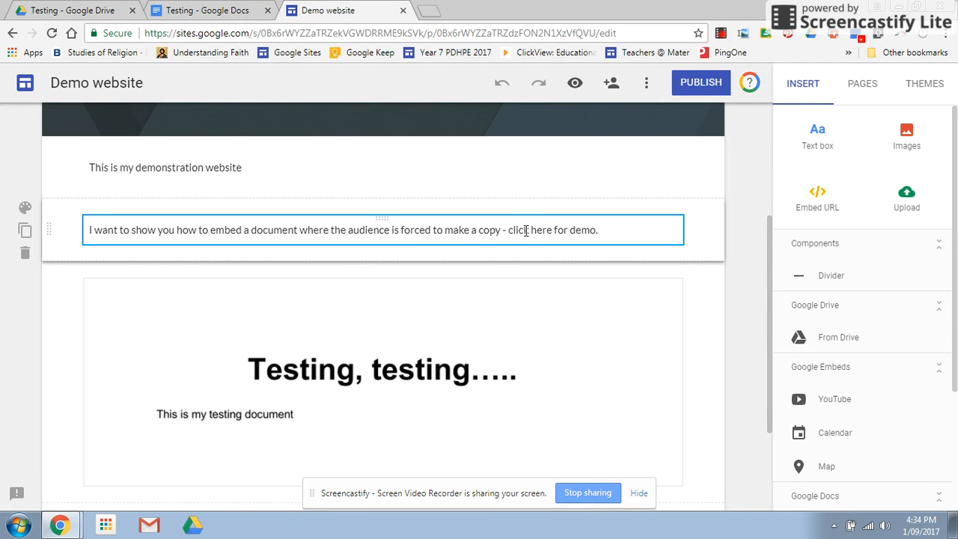
pyautogui.moveTo(517, 232); pyautogui.dragTo(551, 237)
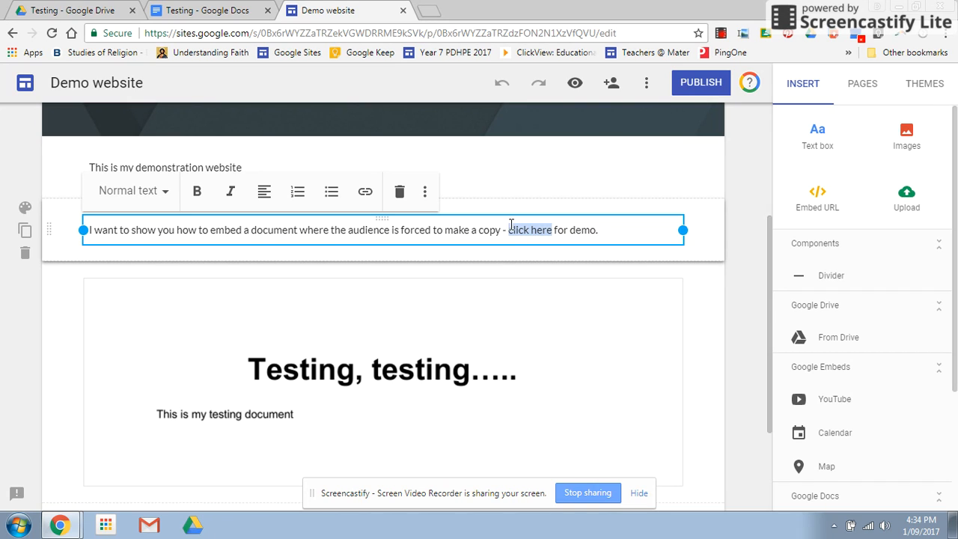
pyautogui.click(364, 193)
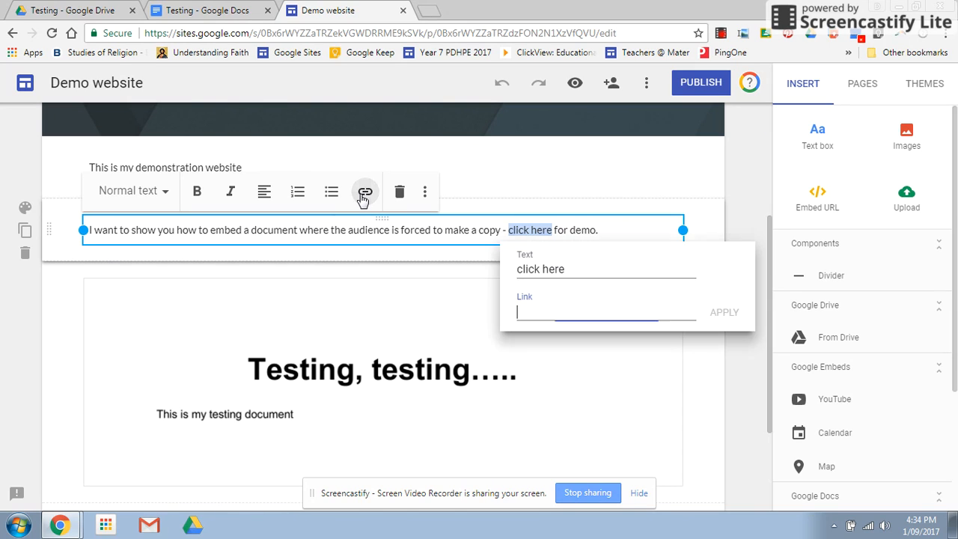
pyautogui.rightClick(529, 314)
pyautogui.click(563, 152)
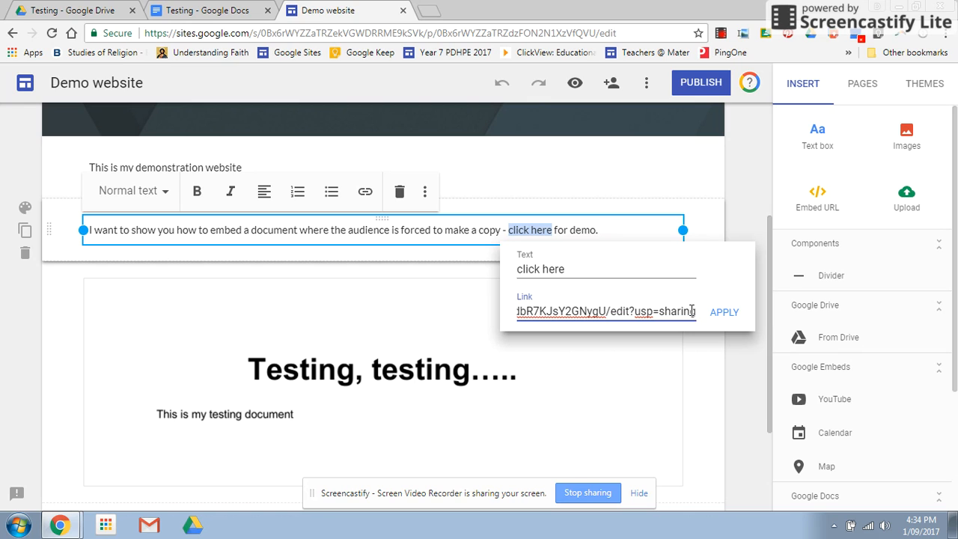
# Replace the ending "edit?usp=sharing" of the link address with "copy" and apply the link.
pyautogui.press('BackSpace')
pyautogui.press('BackSpace')
pyautogui.press('BackSpace')
pyautogui.press('BackSpace')
pyautogui.press('BackSpace')
pyautogui.press('BackSpace')
pyautogui.press('BackSpace')
pyautogui.press('BackSpace')
pyautogui.press('BackSpace')
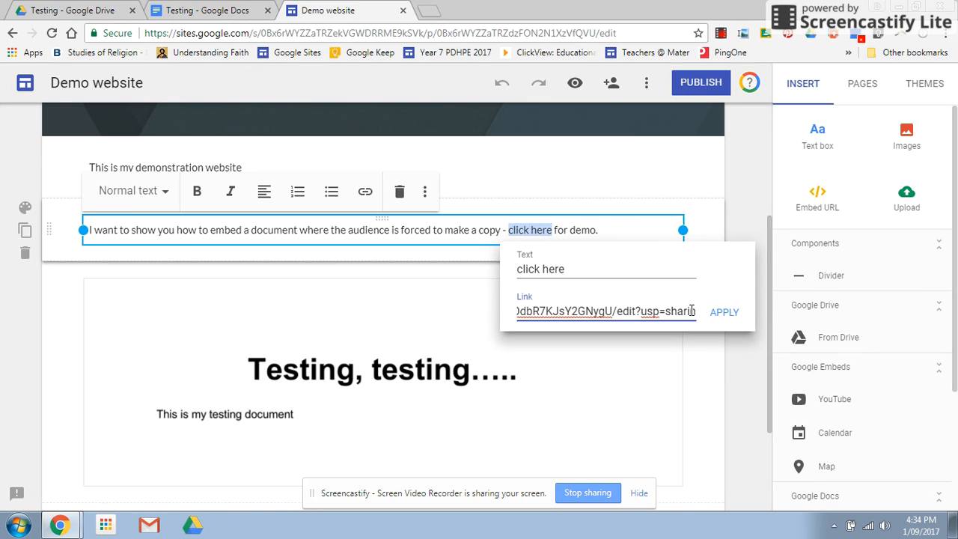
pyautogui.press('BackSpace')
pyautogui.press('BackSpace')
pyautogui.press('BackSpace')
pyautogui.press('BackSpace')
pyautogui.press('BackSpace')
pyautogui.press('BackSpace')
pyautogui.press('BackSpace')
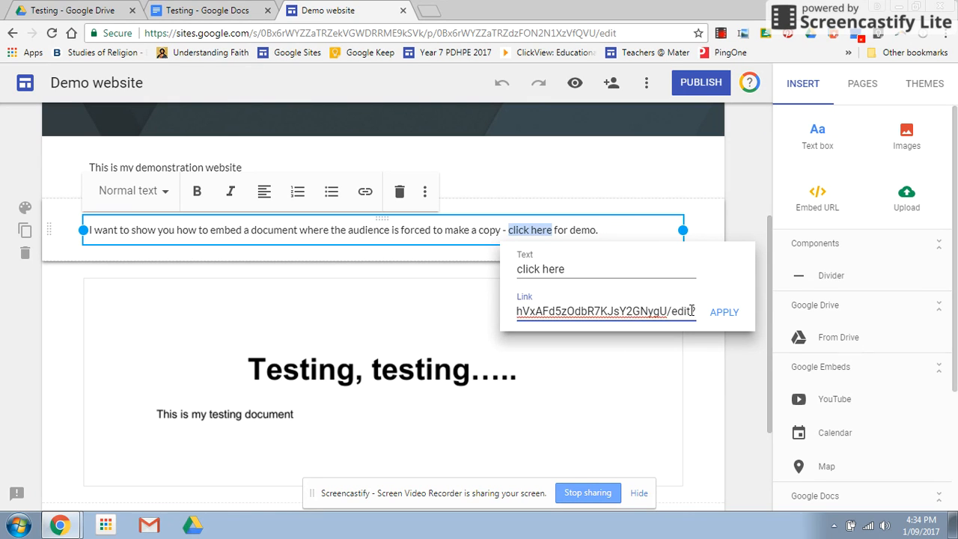
pyautogui.press('BackSpace')
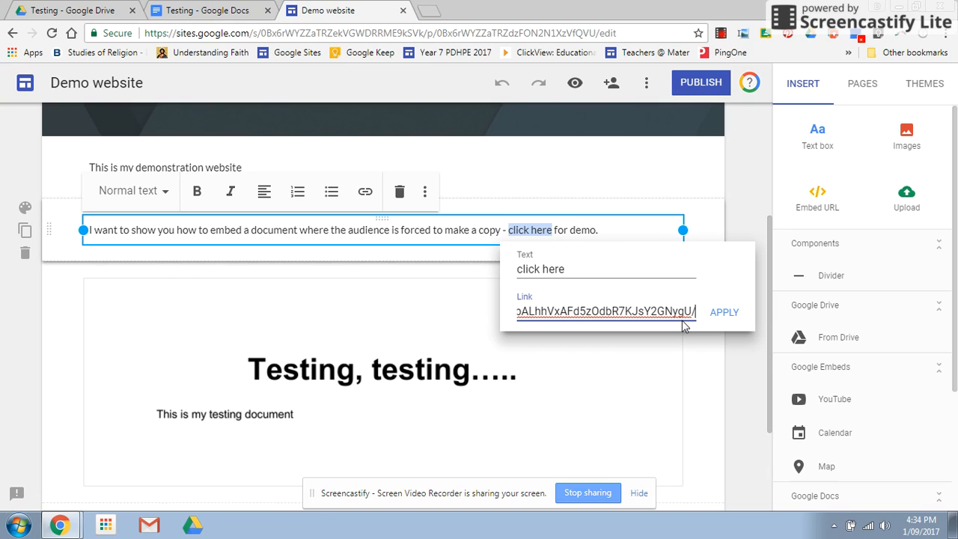
pyautogui.write('copy')
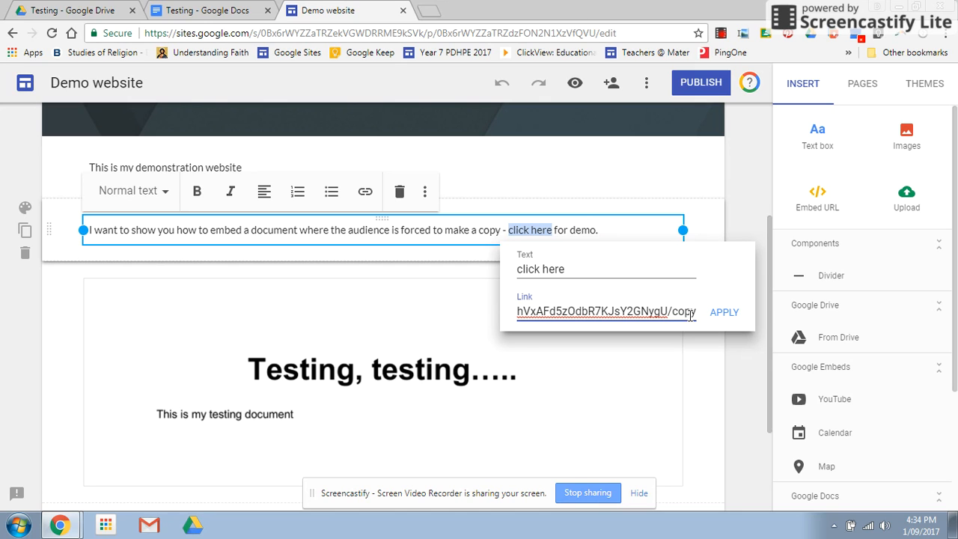
pyautogui.click(720, 316)
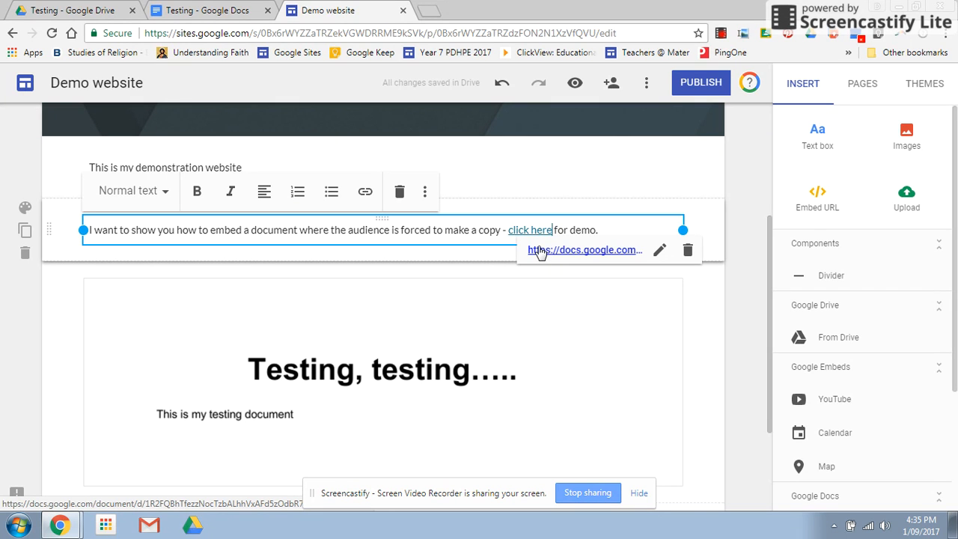
# Preview the Demo website and follow the "click here" link to test the forced copy.
pyautogui.click(581, 81)
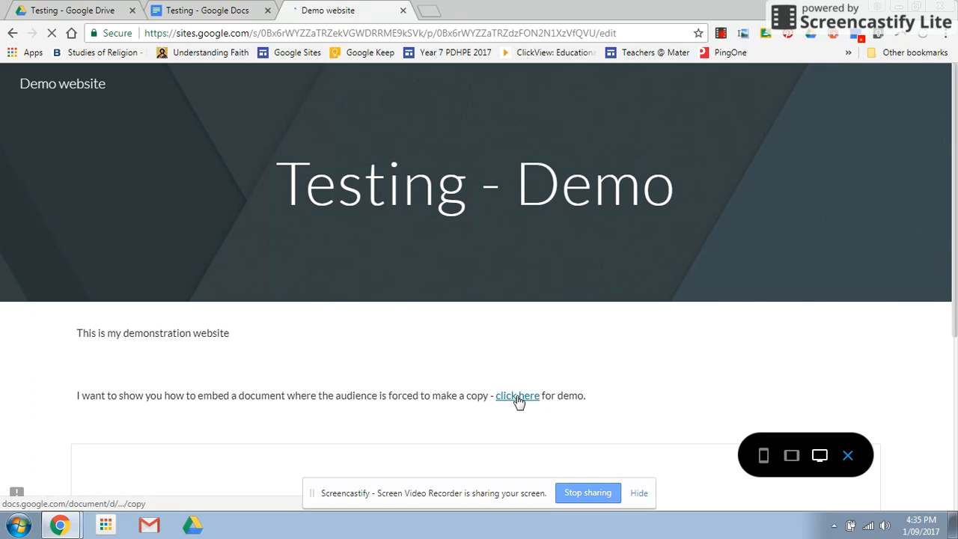
pyautogui.click(516, 397)
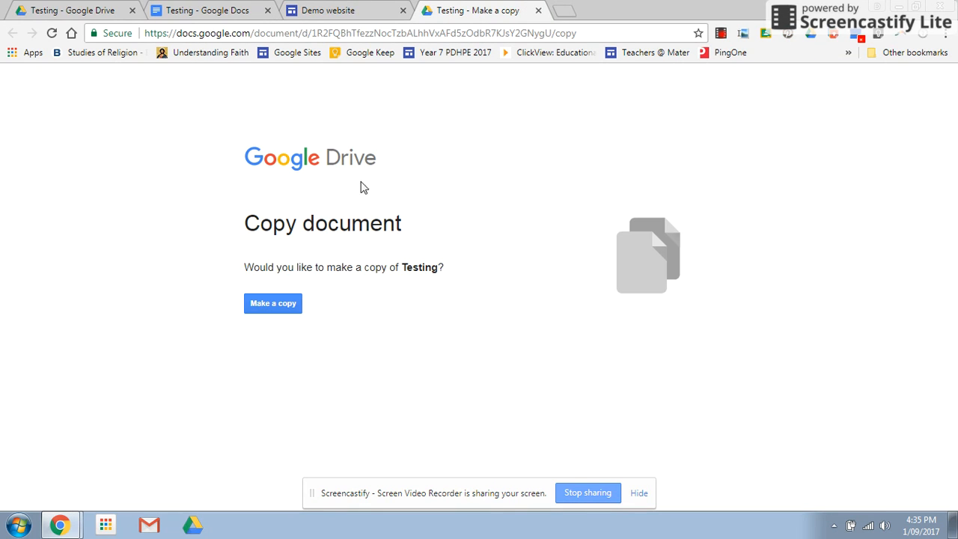